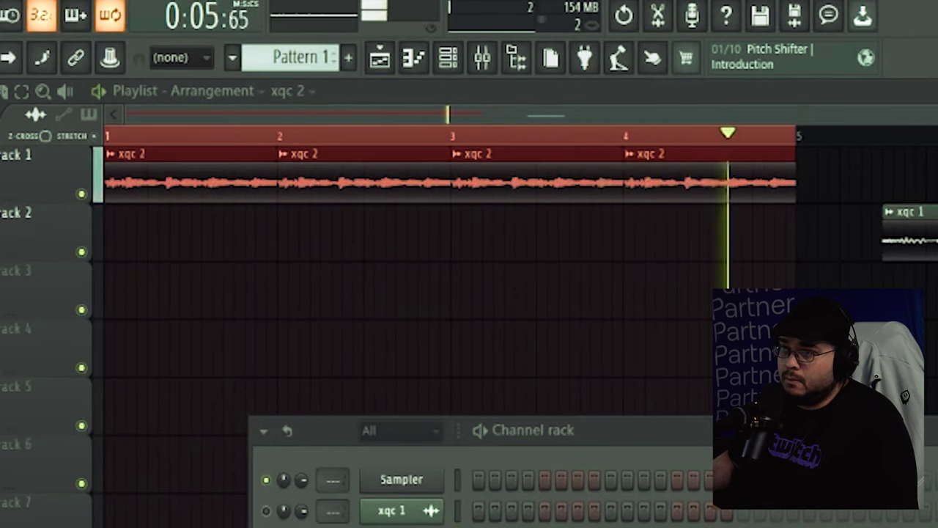
Load Little AlterBoy on mixer insert 16 and switch it to the Modern Double preset
key("space")
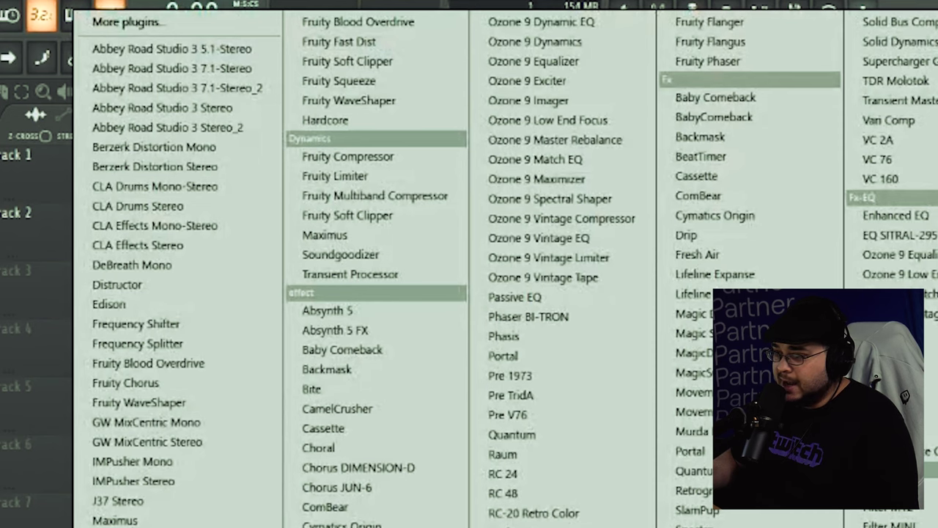
key("Escape")
key("F8")
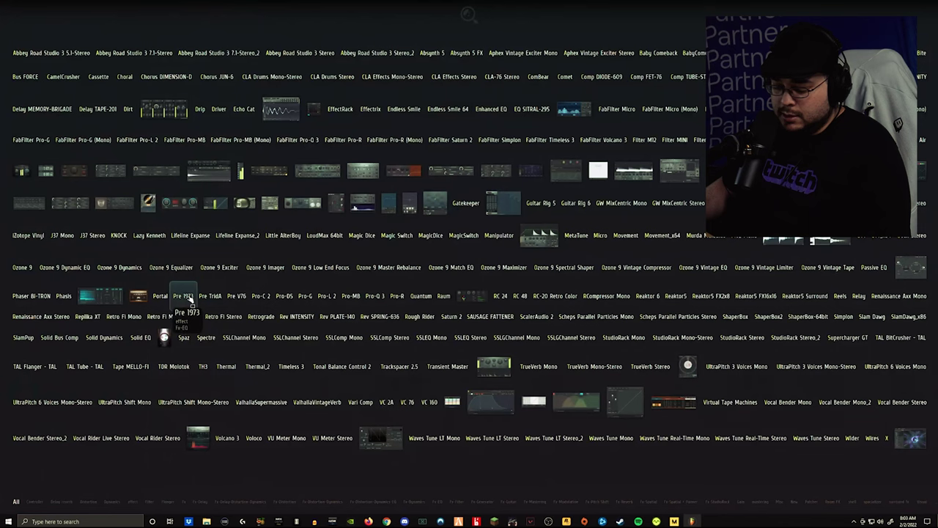
left_click(283, 235)
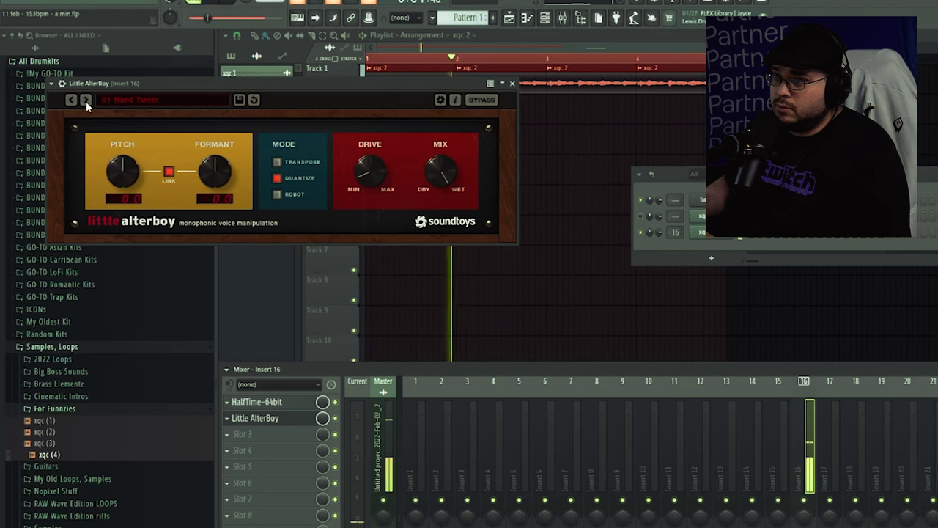
left_click(86, 100)
left_click_drag(176, 84, 297, 166)
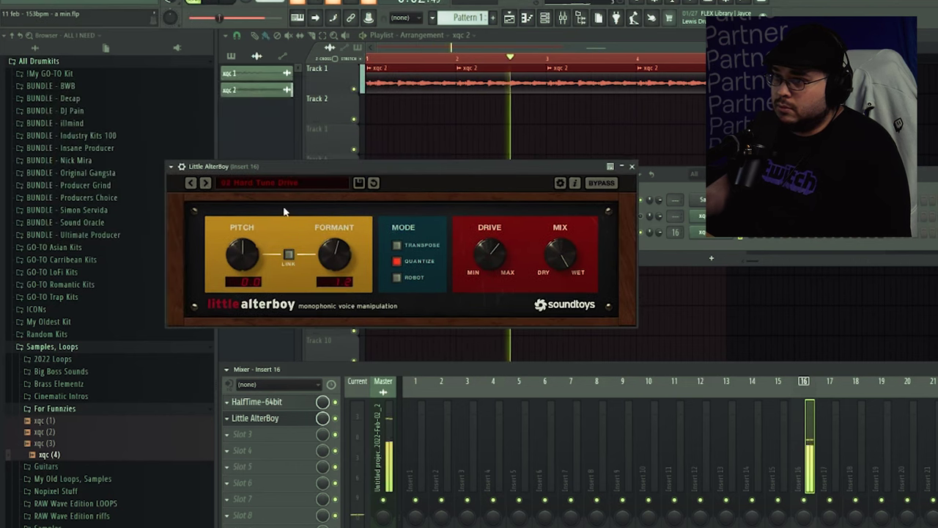
left_click(206, 182)
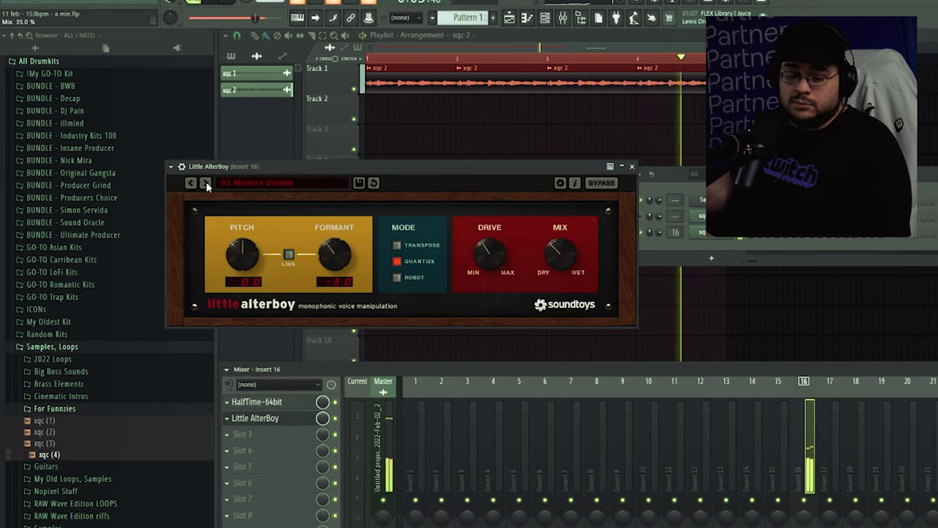
Turn on Reverse for the xqc 2 sample and close the Little AlterBoy window
left_click(705, 234)
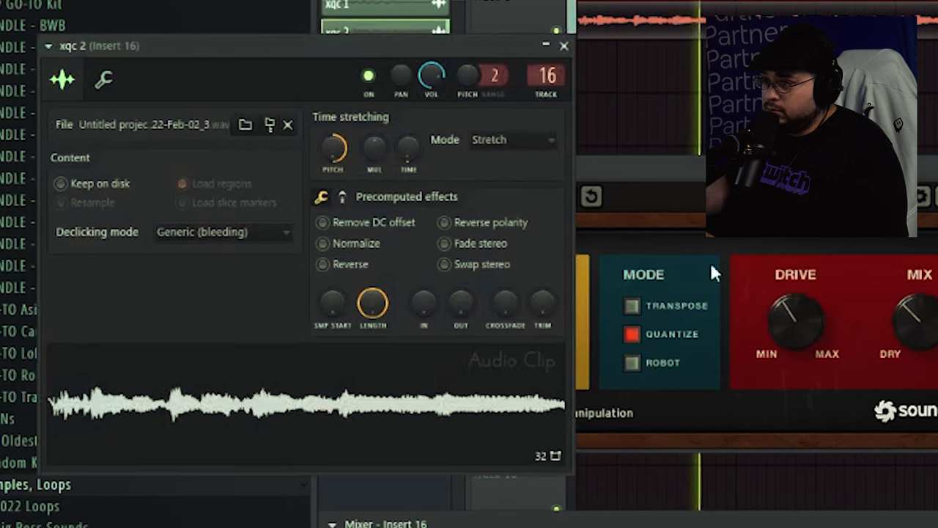
left_click(222, 221)
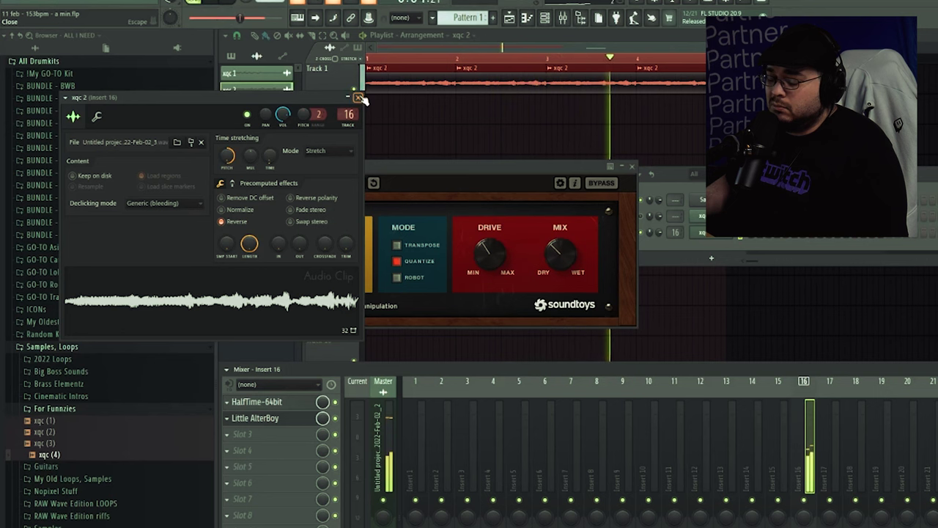
left_click(358, 97)
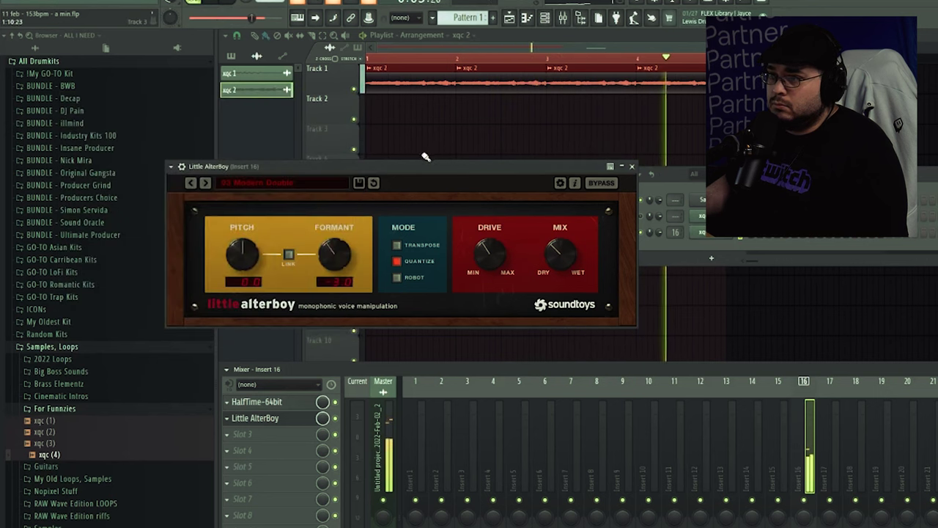
left_click(632, 167)
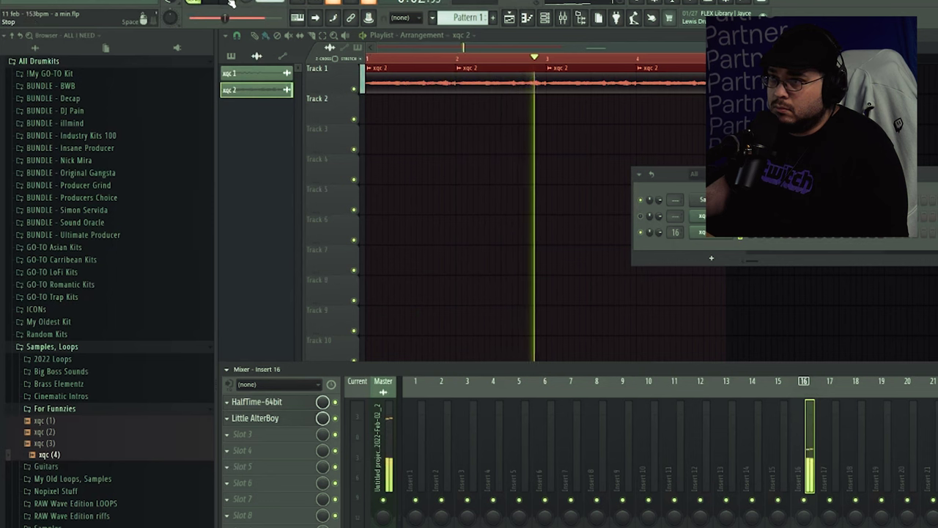
Stop playback and load the Raum reverb onto the vocal insert
key("space")
key("F8")
type("raum")
key("Return")
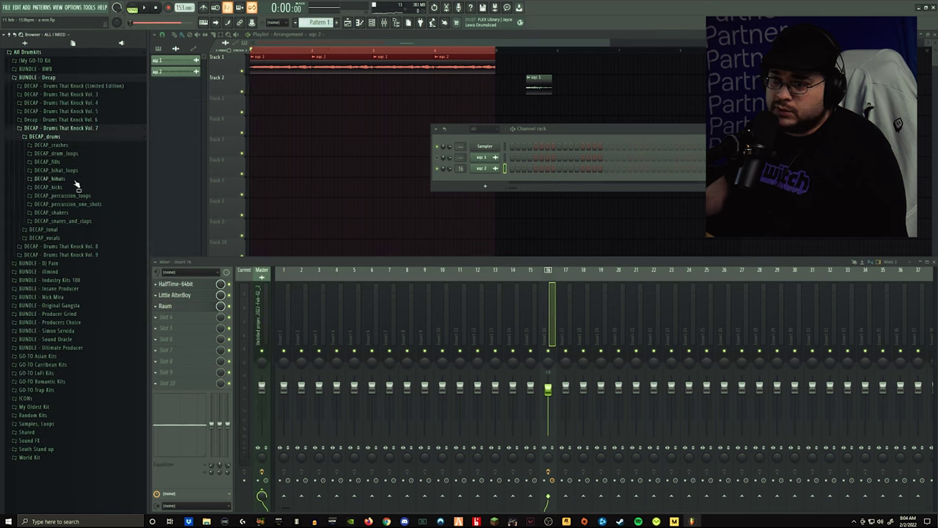
Audition several loops in the DECAP percussion loops folder
left_click(86, 198)
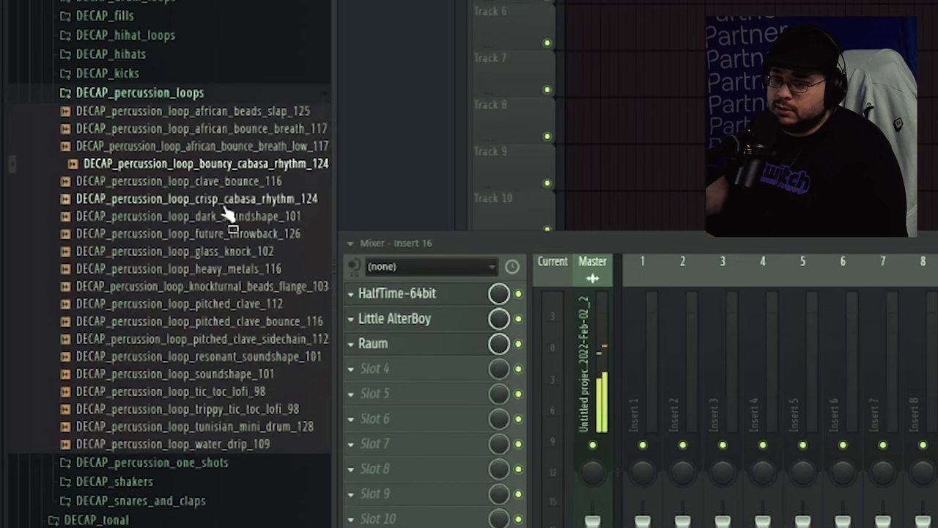
left_click(100, 250)
left_click(96, 273)
left_click(249, 304)
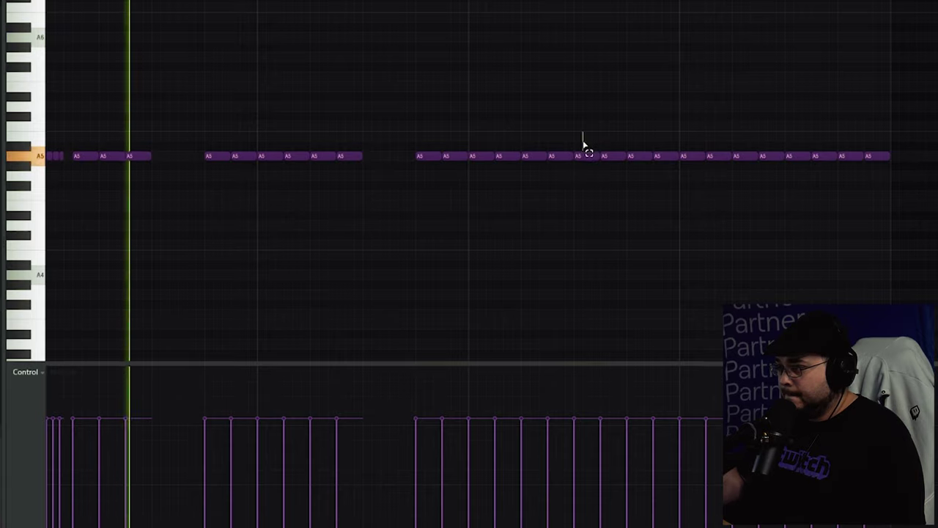
Delete pairs of A5 hi-hat notes to leave gaps, then duplicate the hi-hat row further along
left_click_drag(582, 144, 612, 167)
key("Delete")
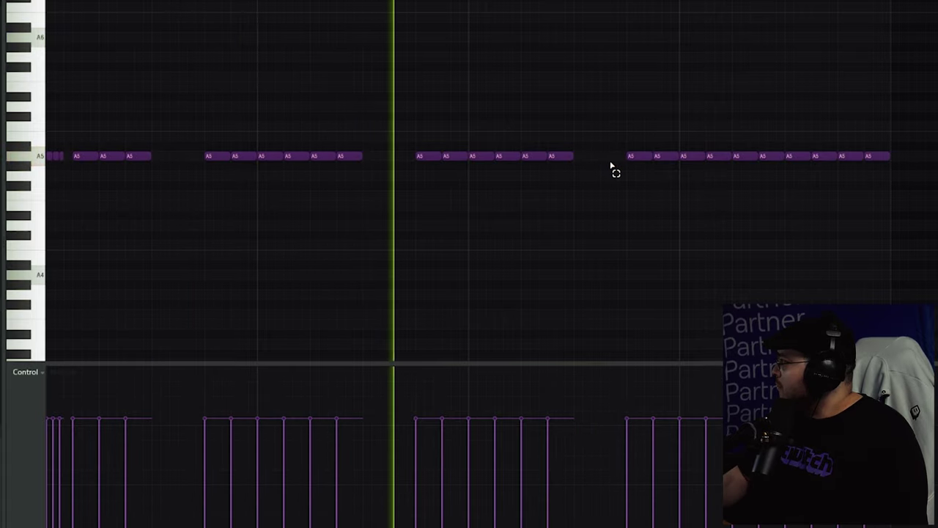
left_click_drag(802, 143, 823, 164)
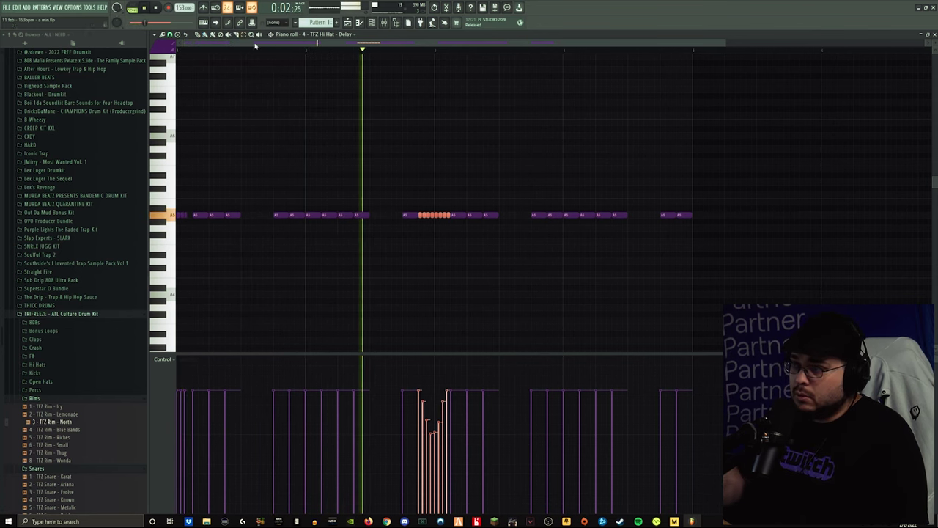
left_click_drag(765, 220, 180, 158)
key("ctrl+b")
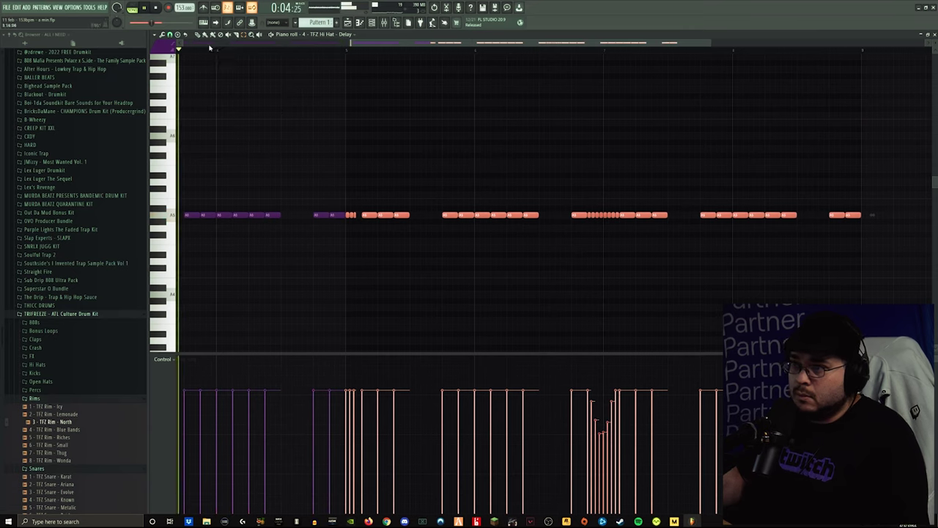
left_click(829, 204)
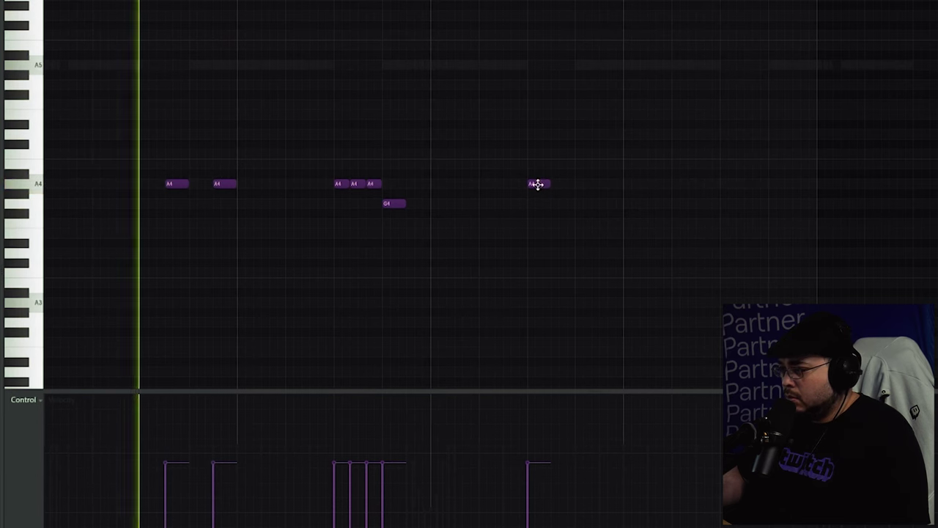
Nudge the last A4 note later and add a new A4 note after it
left_click_drag(536, 183, 559, 184)
left_click(603, 184)
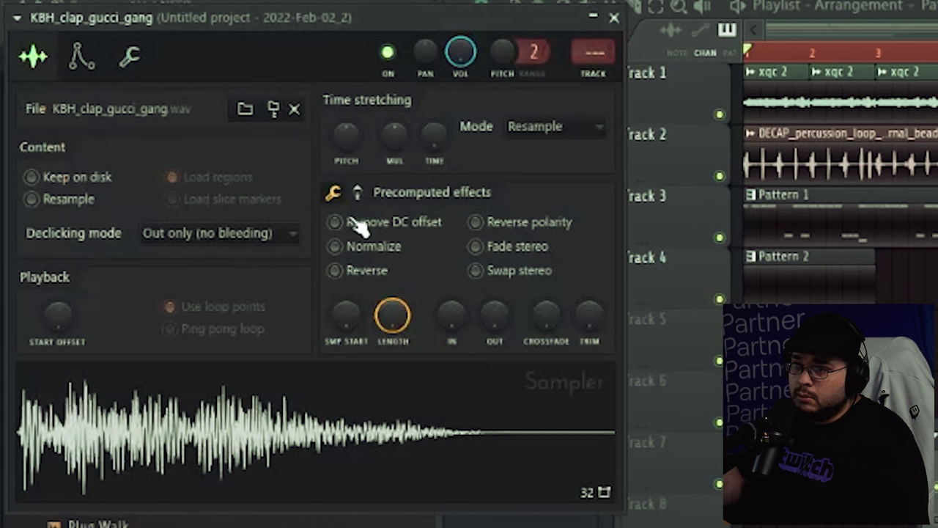
scroll(357, 227, "down", 3)
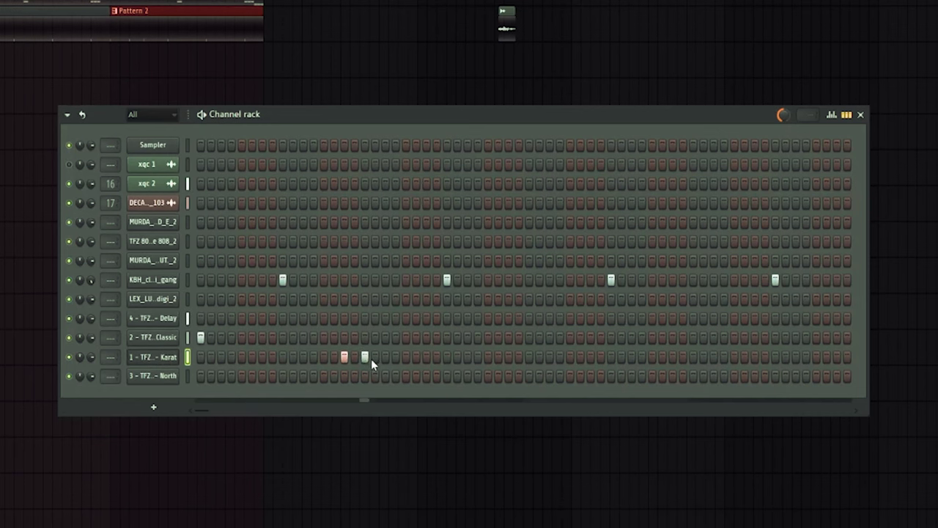
Move the Karat snare hits: remove one early step and add two later ones
left_click(366, 357)
left_click(674, 357)
left_click(713, 357)
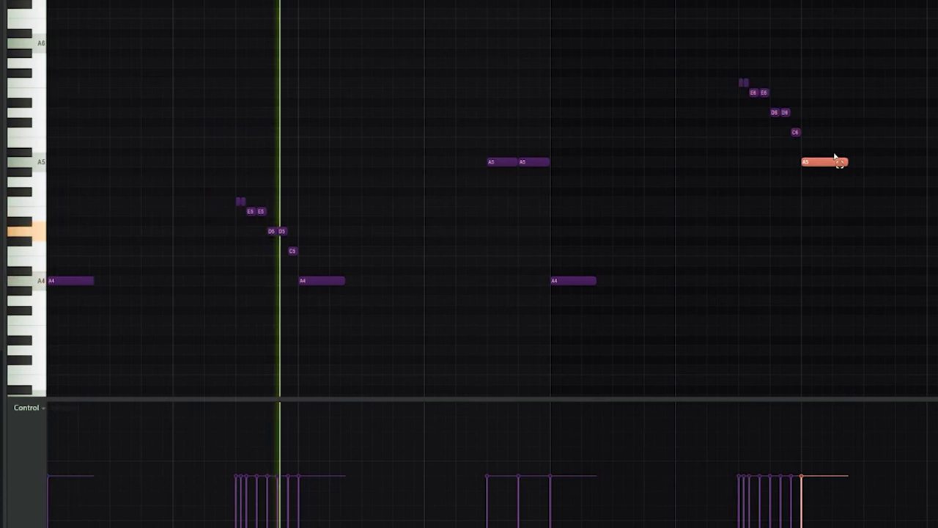
Drop the final A5 note an octave to A4
key("ctrl+Down")
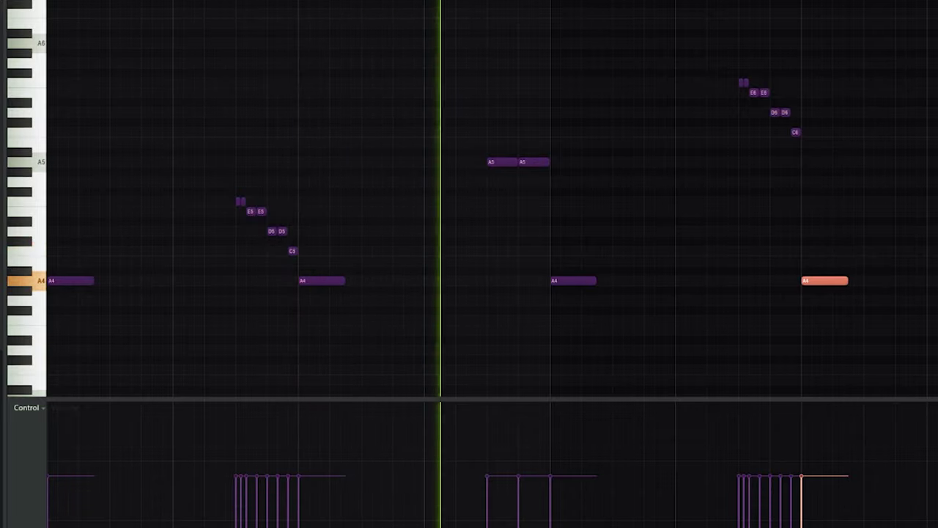
scroll(463, 164, "down", 1)
scroll(463, 164, "down", 3)
scroll(464, 163, "up", 2)
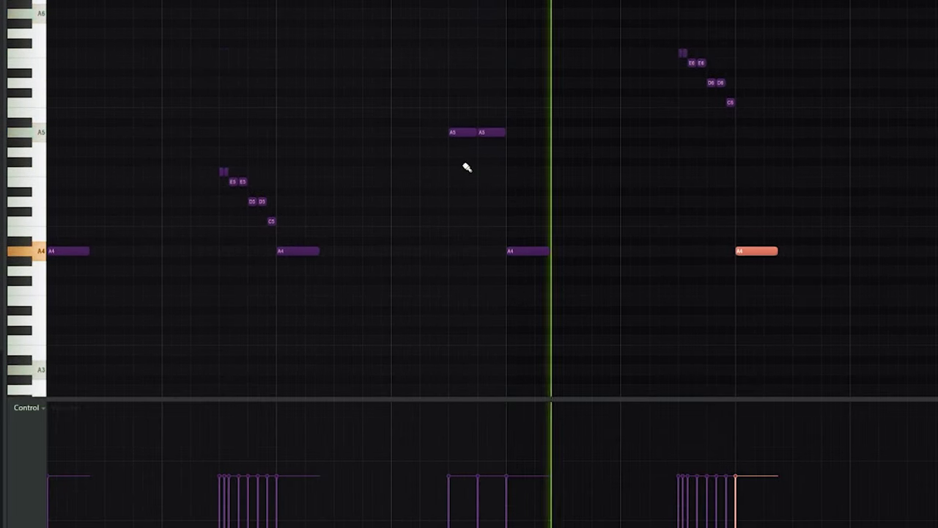
scroll(473, 177, "up", 1)
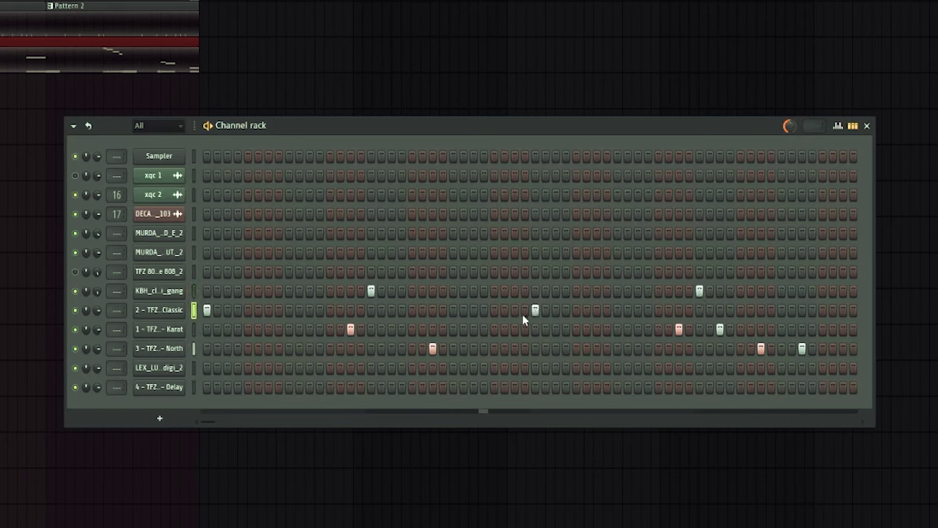
Remove the final North rim hit and paint reverse across the Effectrix pattern on insert 16
left_click(843, 350)
key("F9")
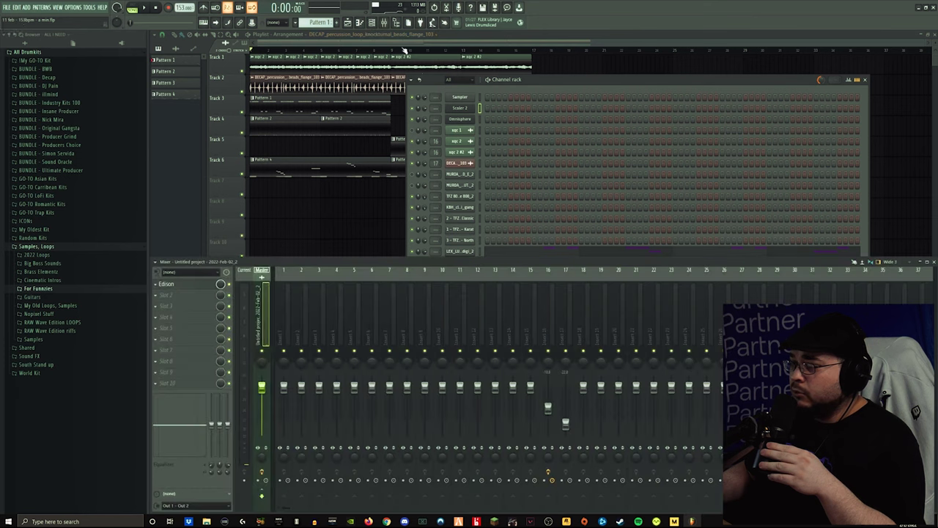
right_click(558, 268)
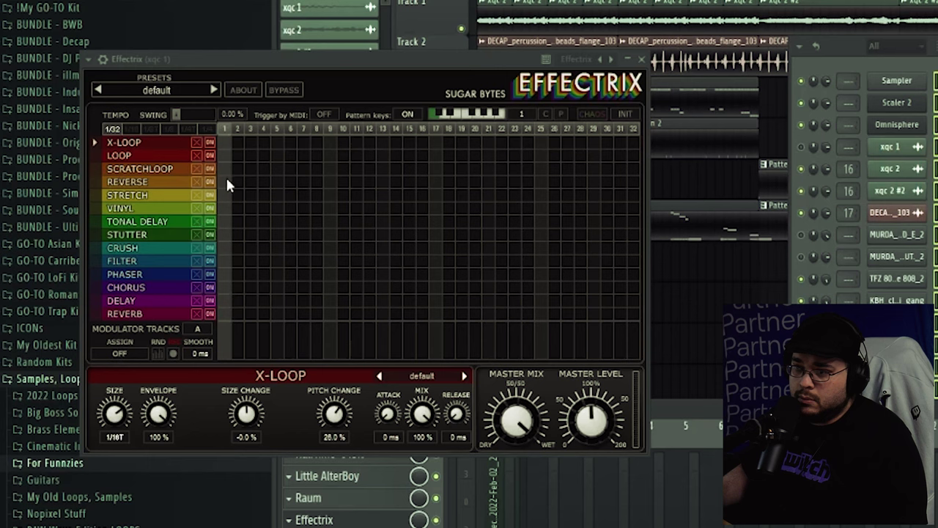
left_click_drag(226, 182, 600, 182)
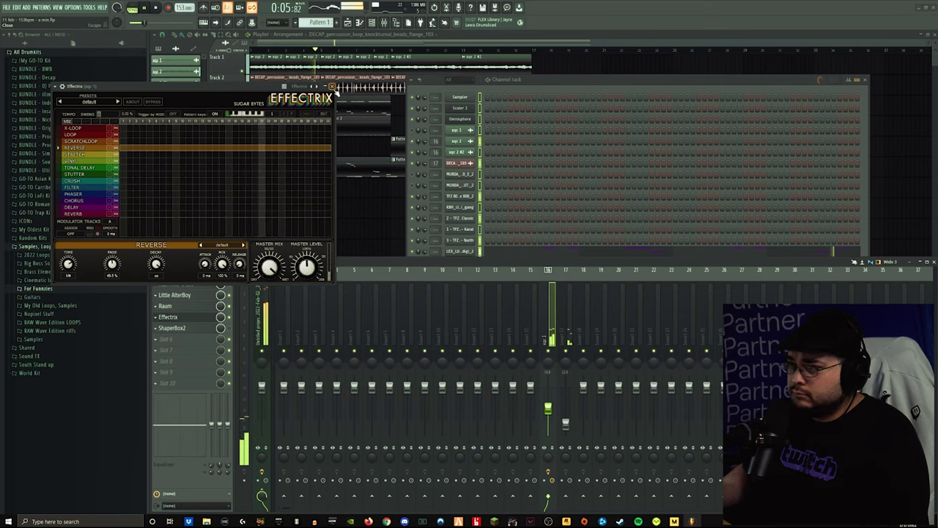
left_click(331, 86)
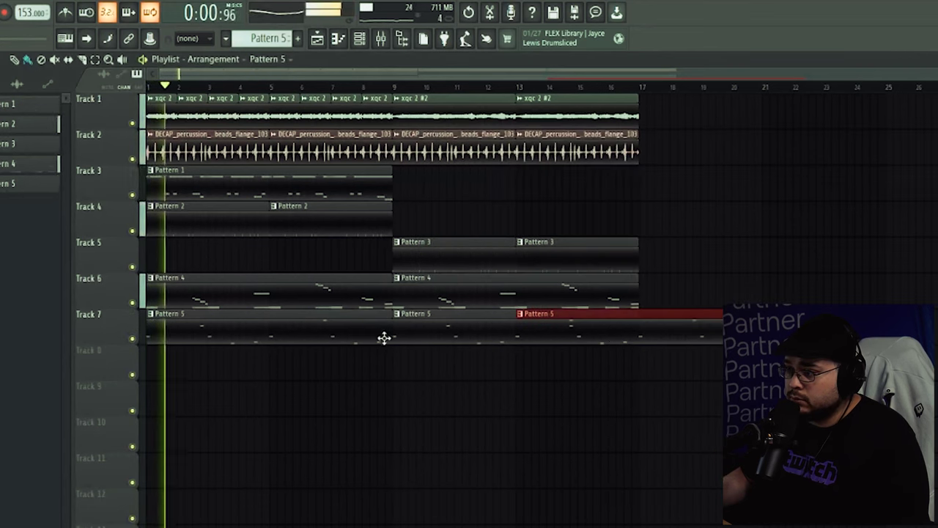
Delete the three Pattern 5 clips on Track 7 and paint new ones at bars 1 and 9
right_click(599, 337)
right_click(471, 337)
right_click(360, 335)
left_click(214, 337)
left_click_drag(214, 337, 190, 338)
left_click(393, 338)
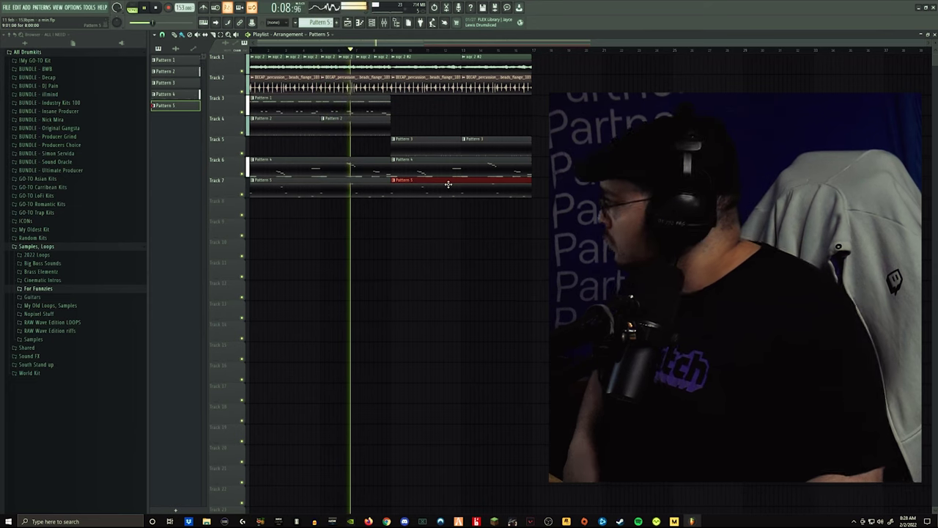
Save the project and sweep Thermal's XY control to 37/85 on the Freq Morph preset
key("ctrl+s")
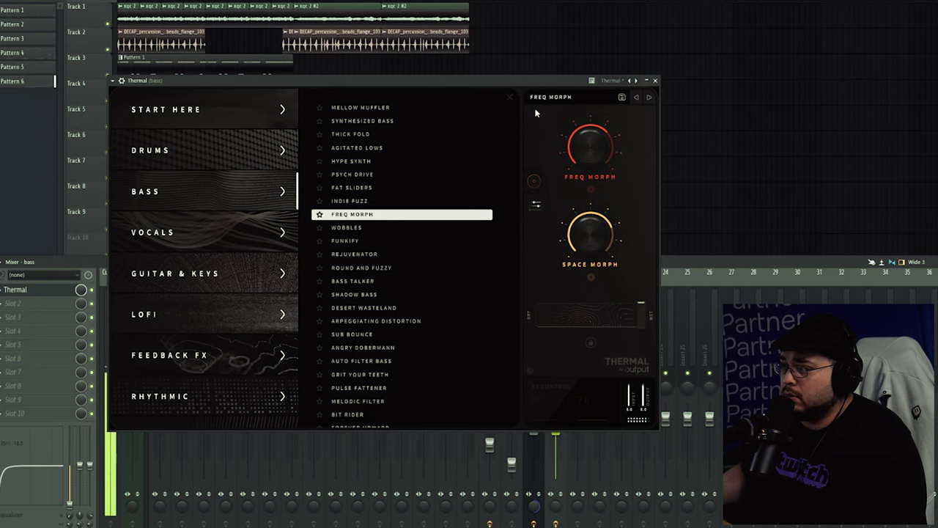
left_click(512, 98)
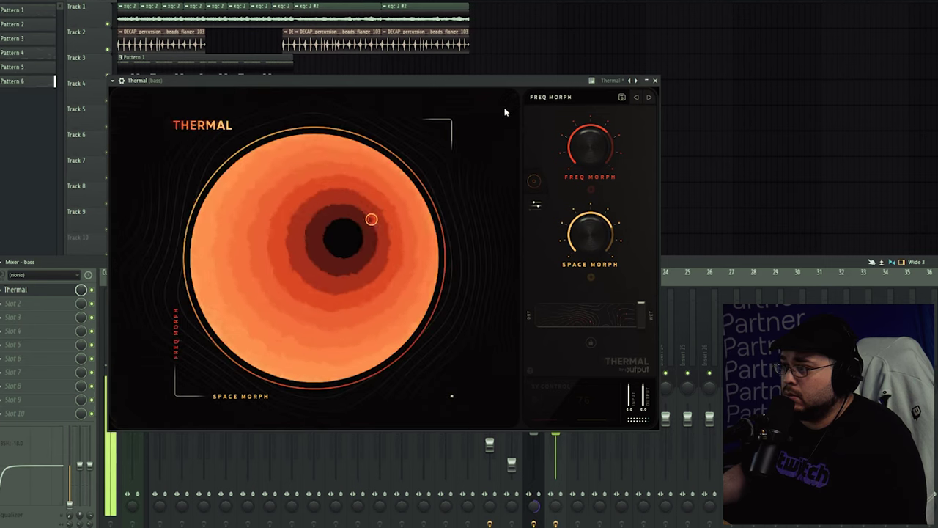
left_click_drag(313, 192, 395, 285)
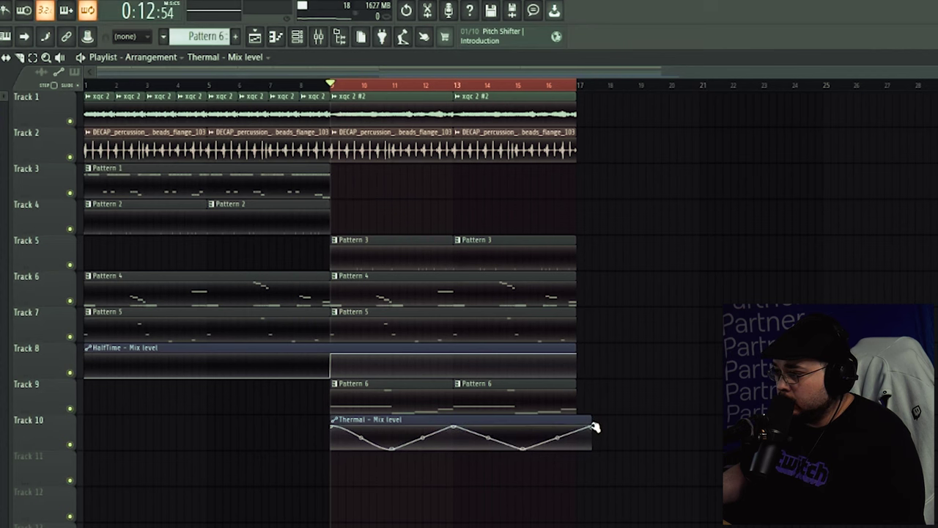
Play the beat from bar 9, toggling the mixer on and off and selecting all playlist clips
key("space")
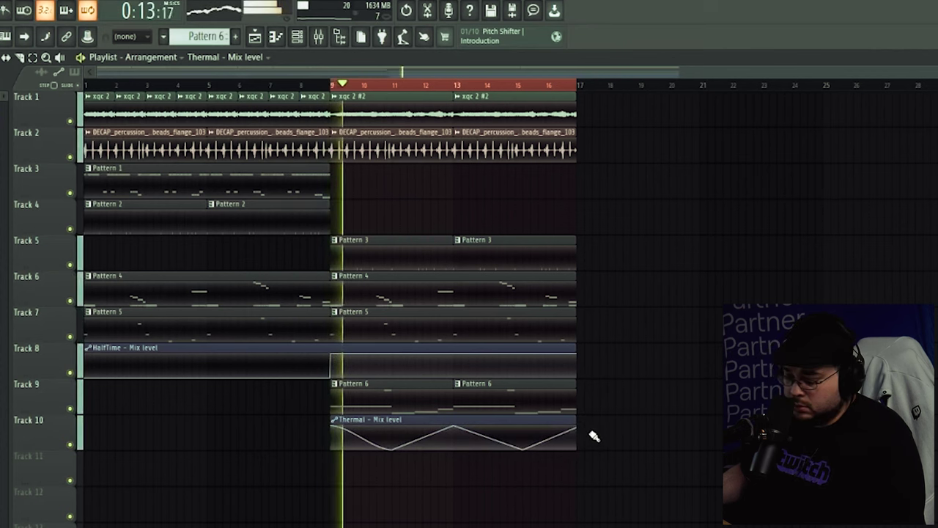
left_click(318, 36)
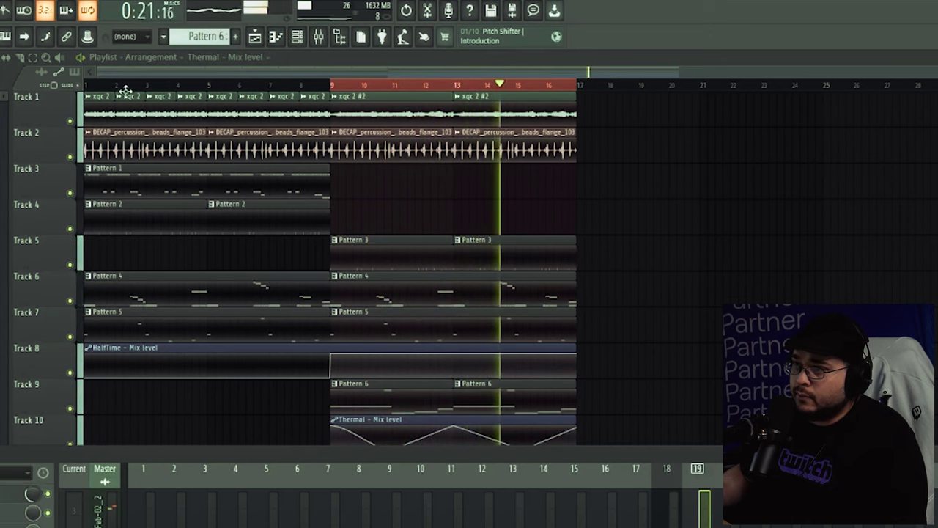
key("F9")
key("ctrl+a")
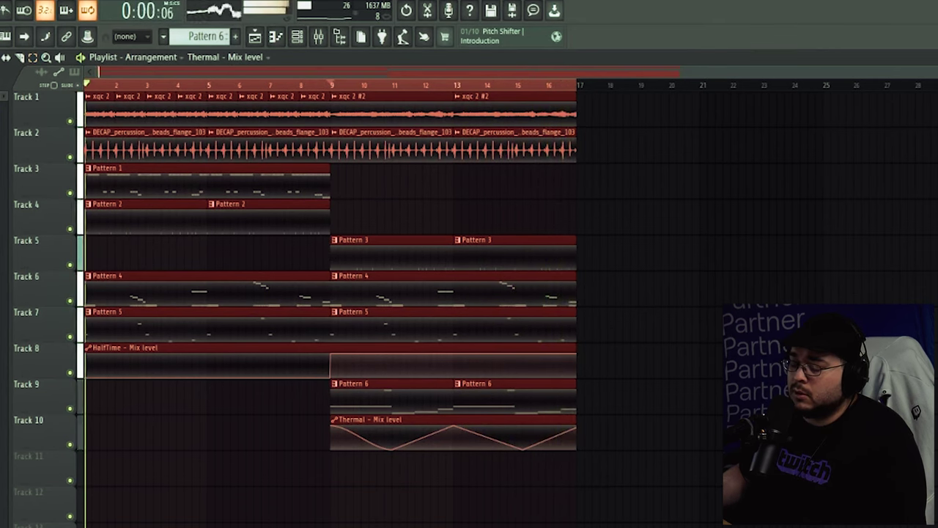
left_click(318, 39)
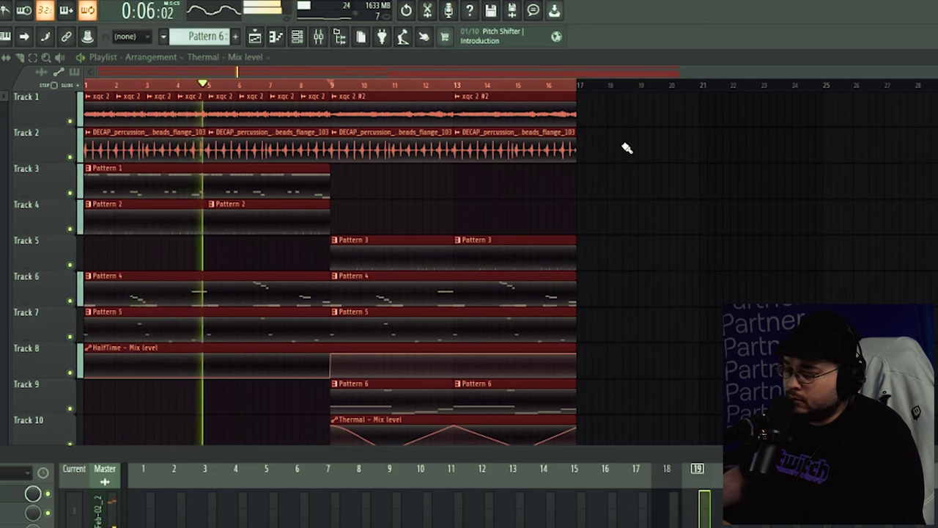
key("F9")
scroll(662, 140, "up", 2)
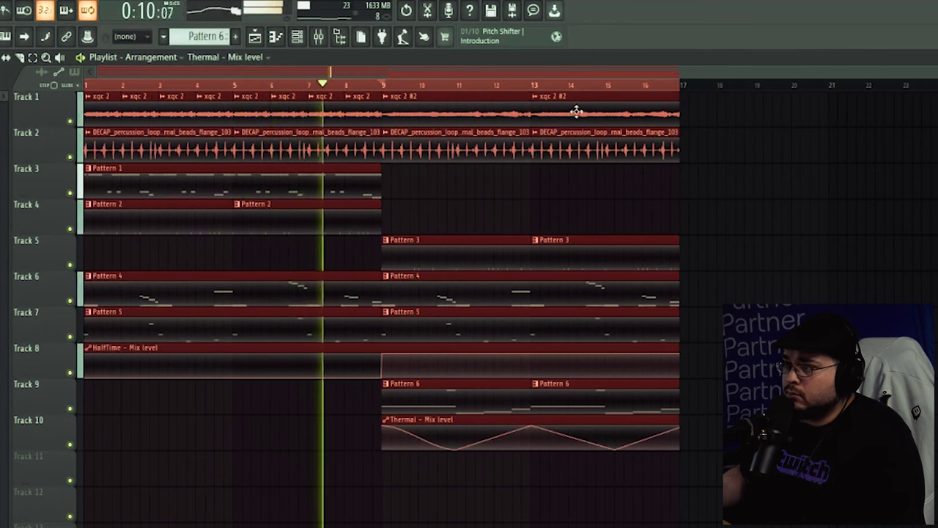
key("F9")
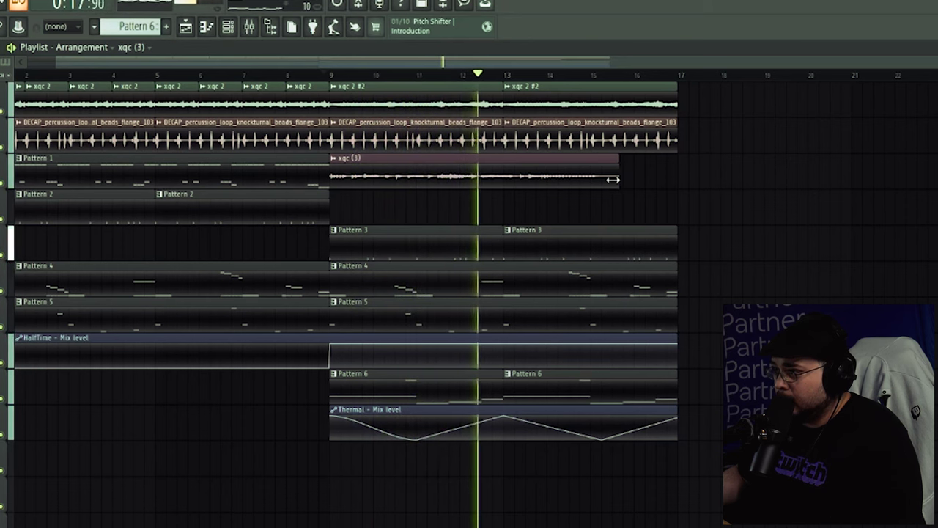
Replay from bar 9, set the Channel rack filter to All, reposition it lower, then close it
key("space")
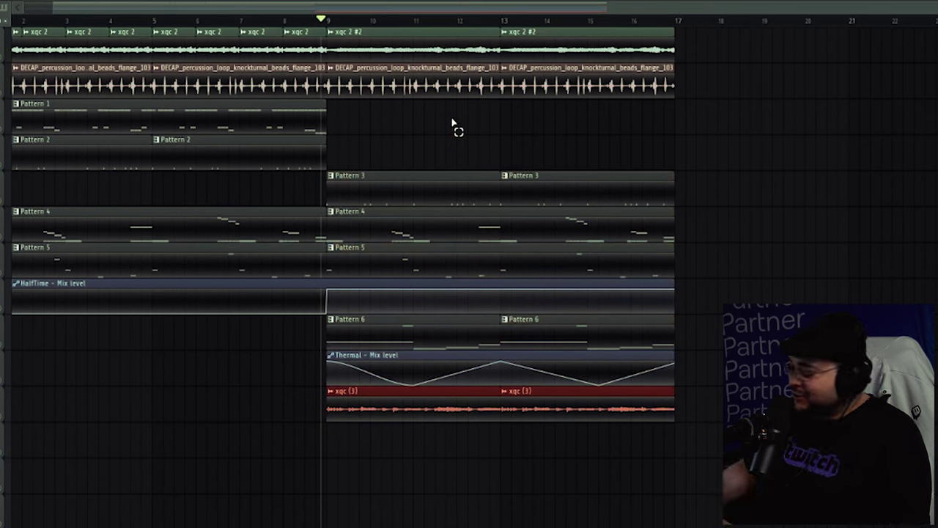
key("space")
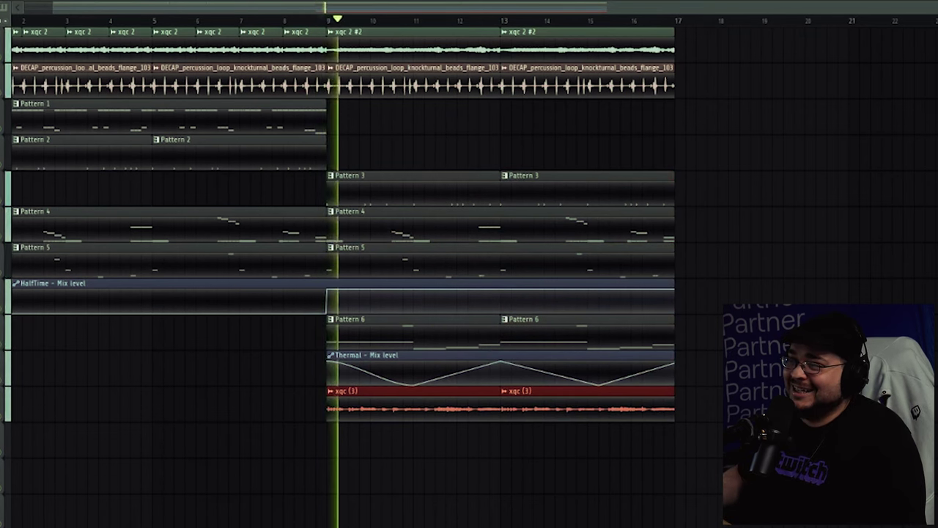
key("F6")
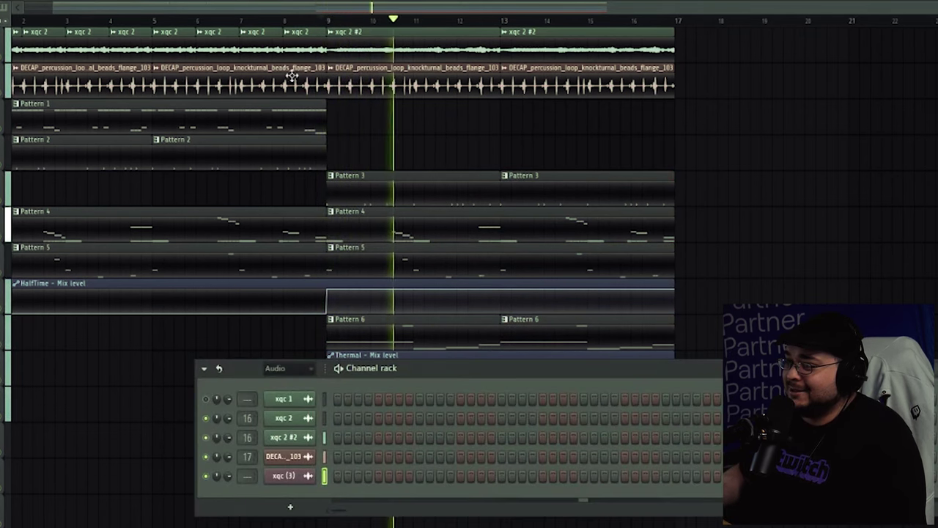
left_click(286, 370)
left_click(271, 382)
left_click_drag(411, 368, 264, 431)
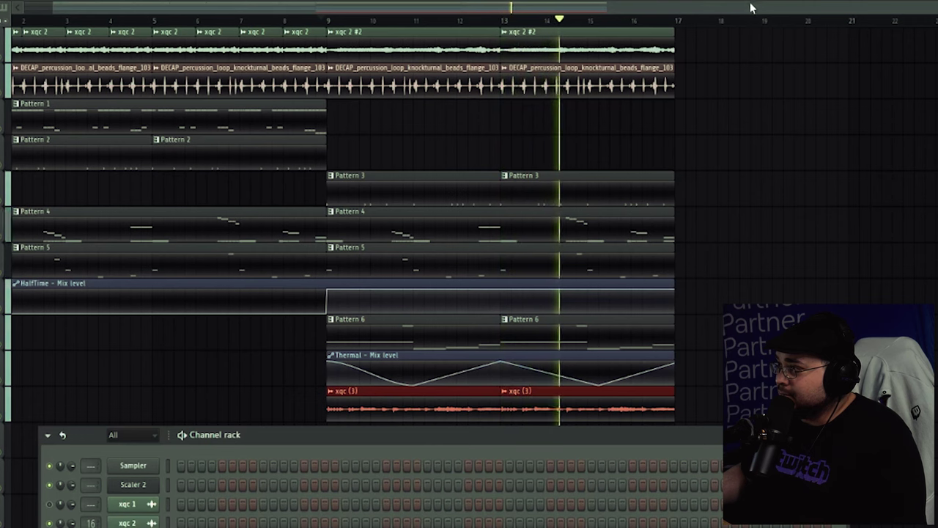
key("F6")
scroll(674, 444, "up", 5, "ctrl")
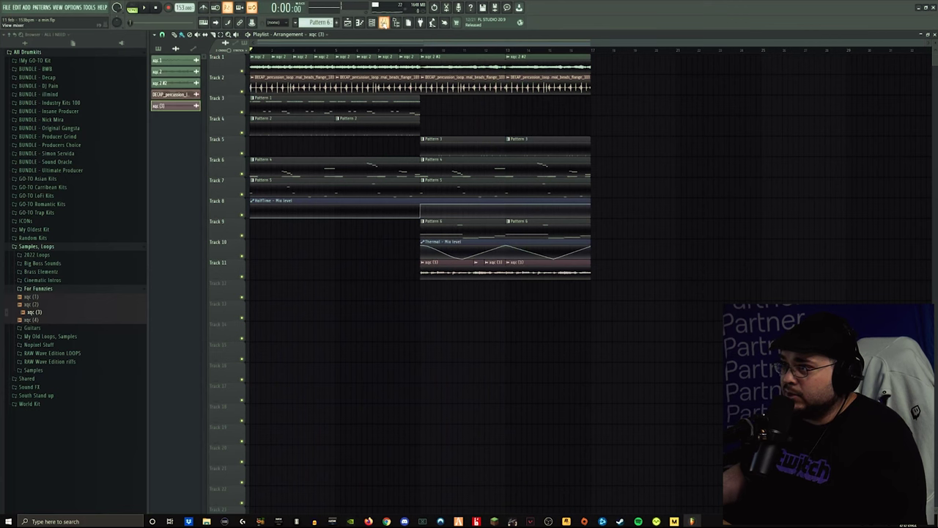
Open the Mixer from the toolbar and dismiss the plugin list
left_click(383, 22)
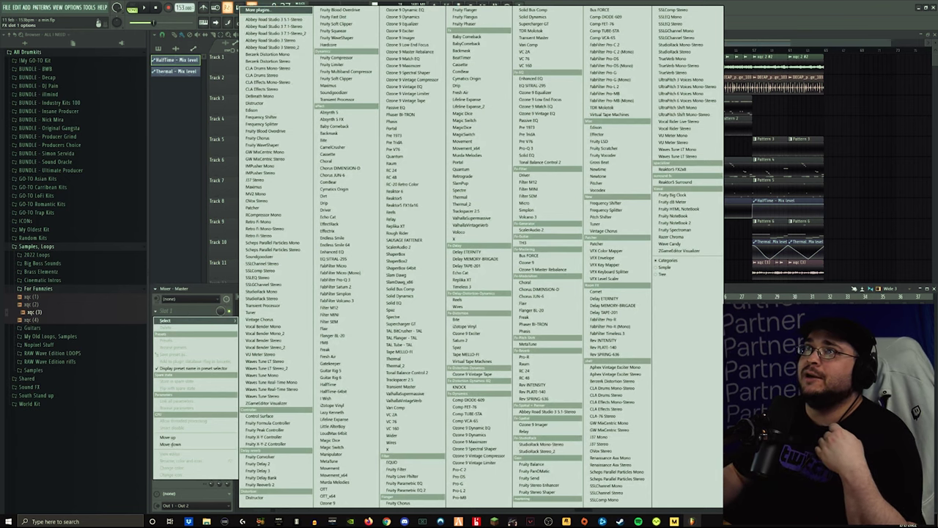
key("Escape")
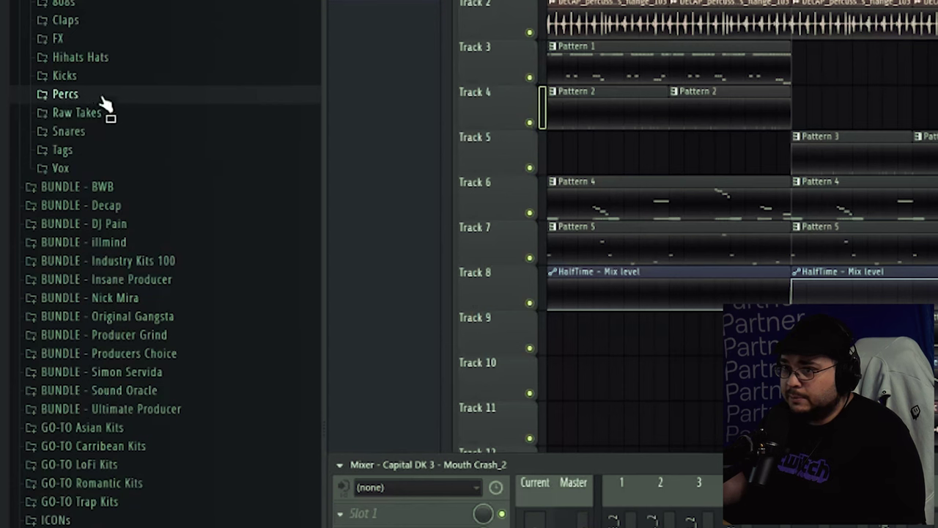
Bring the Capital DK 3 - Crash 1_2 sample in from Percs and place a crash at Track 12's end
left_click(103, 99)
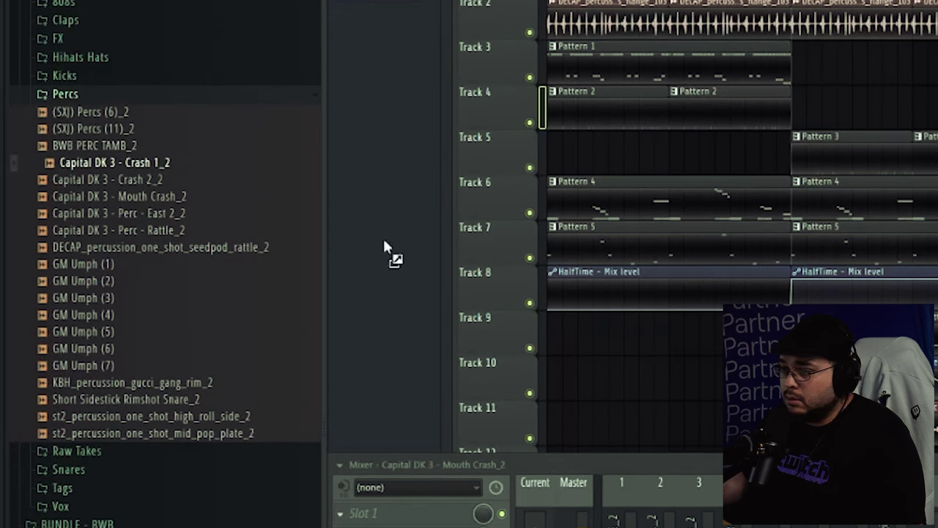
left_click_drag(469, 271, 469, 273)
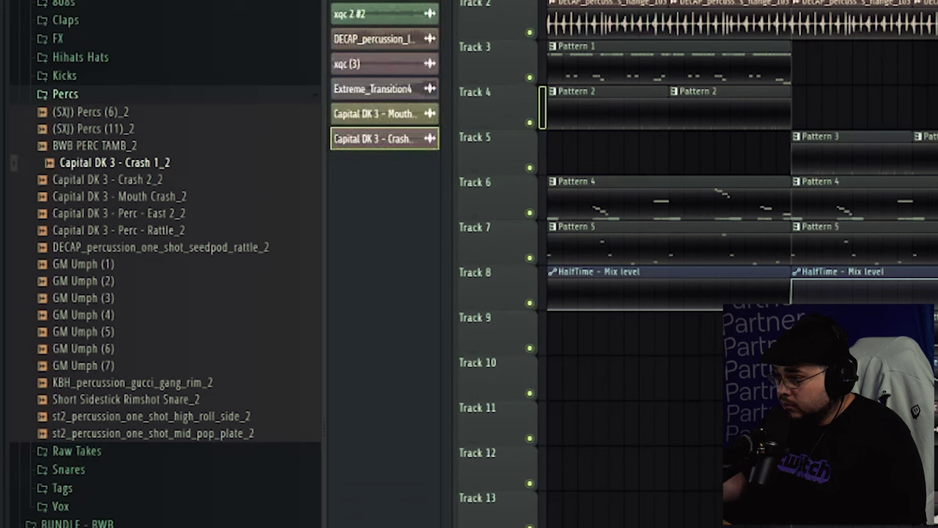
key("F9")
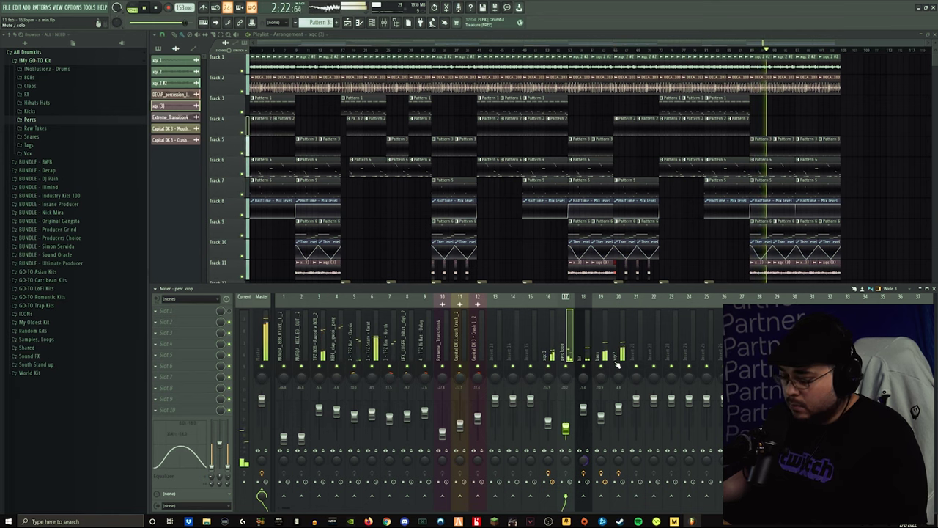
key("F9")
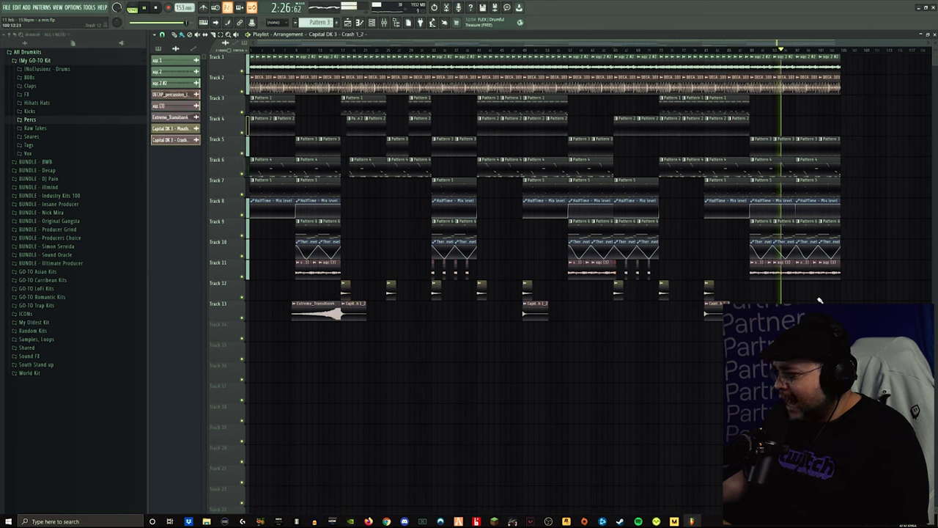
left_click(843, 284)
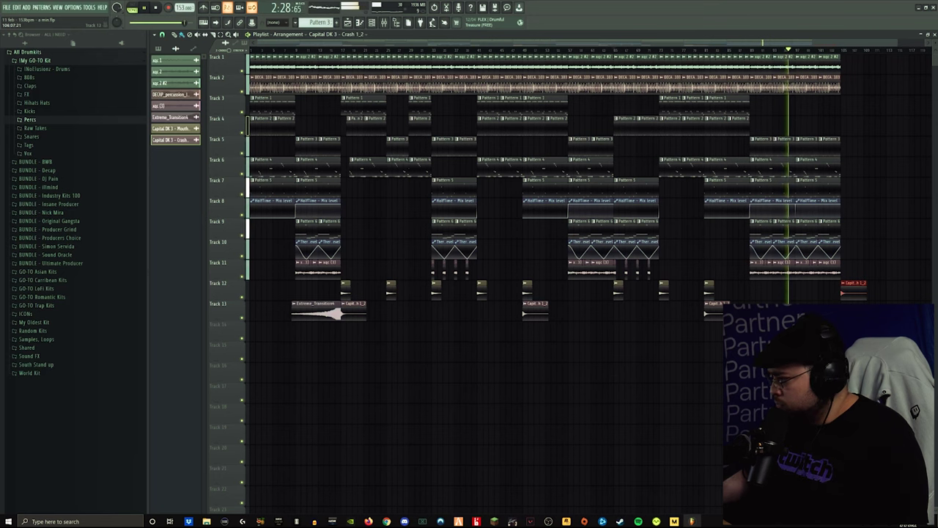